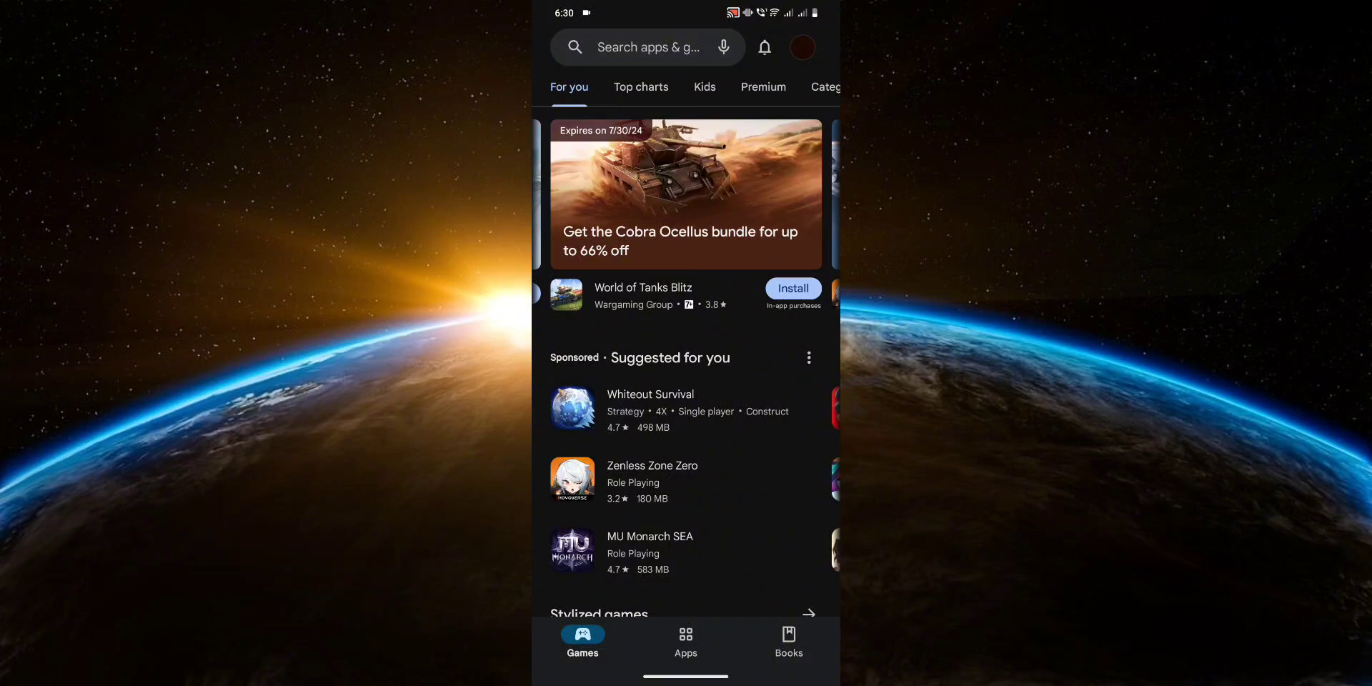
Bring up the Google account menu from the profile avatar on the games home page.
click(804, 47)
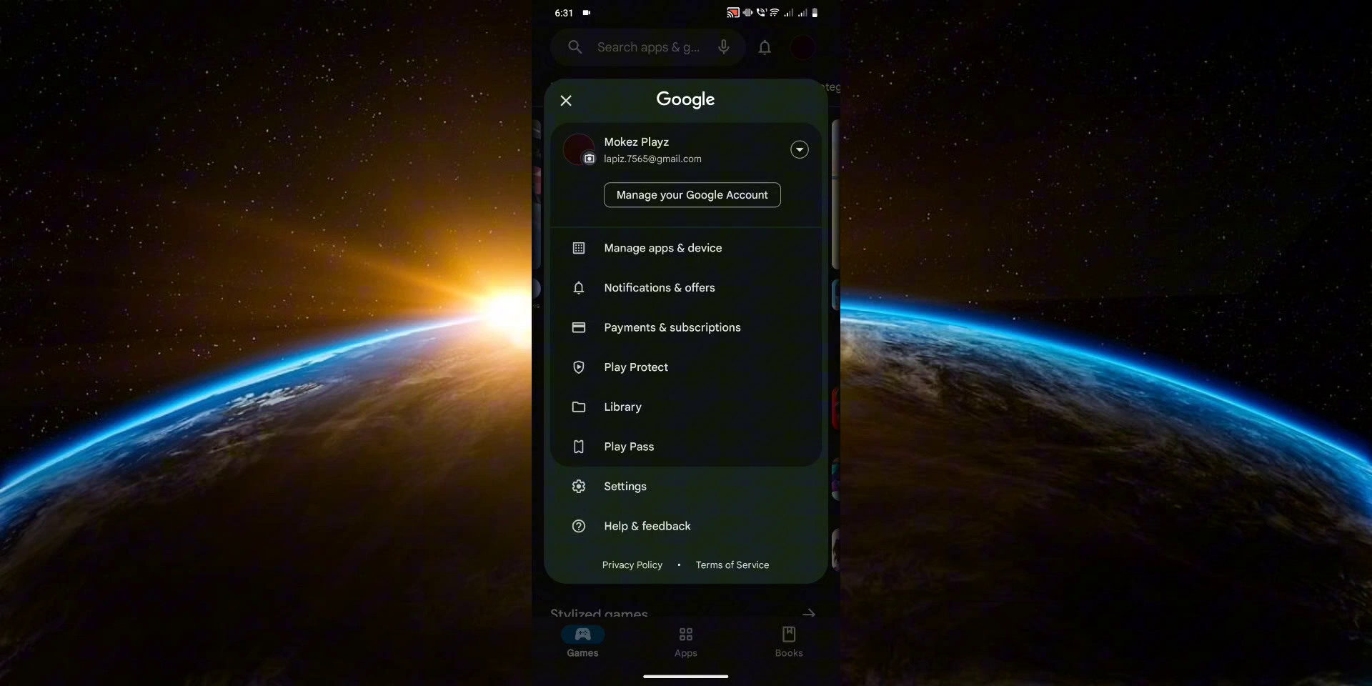
Go into Play Store Settings and expand the General section.
click(626, 486)
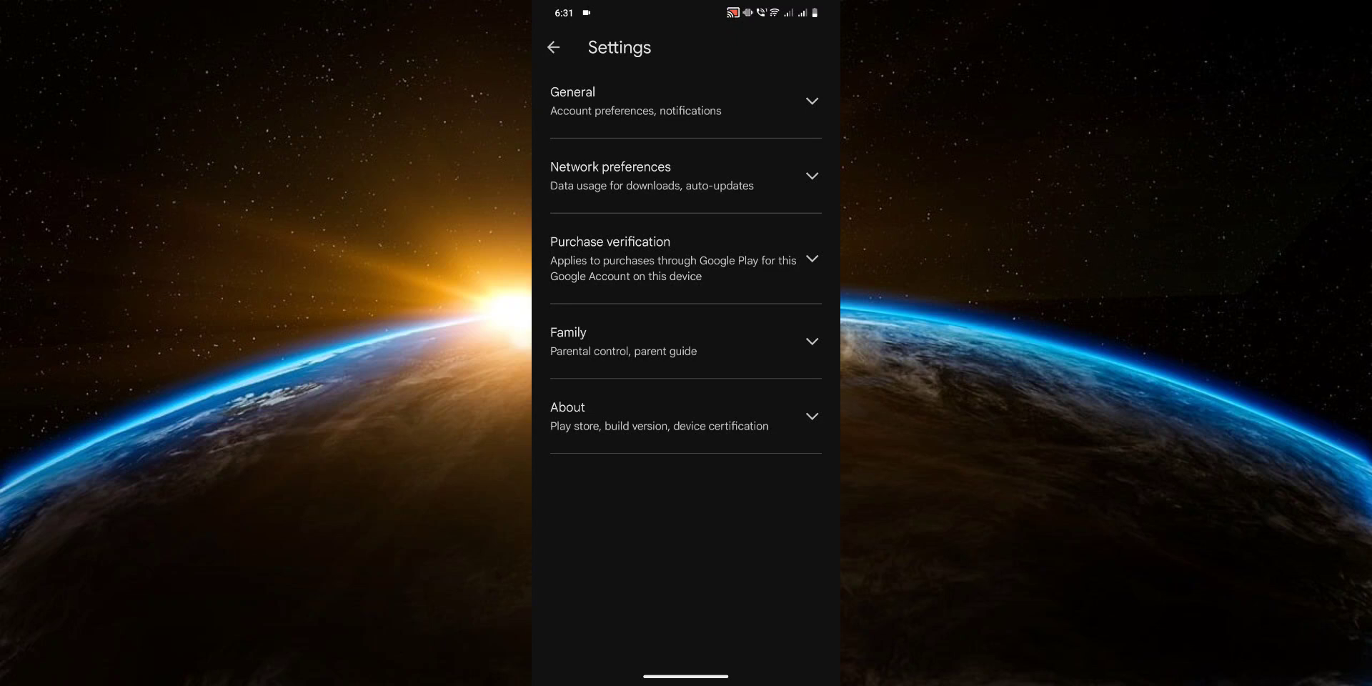
click(686, 101)
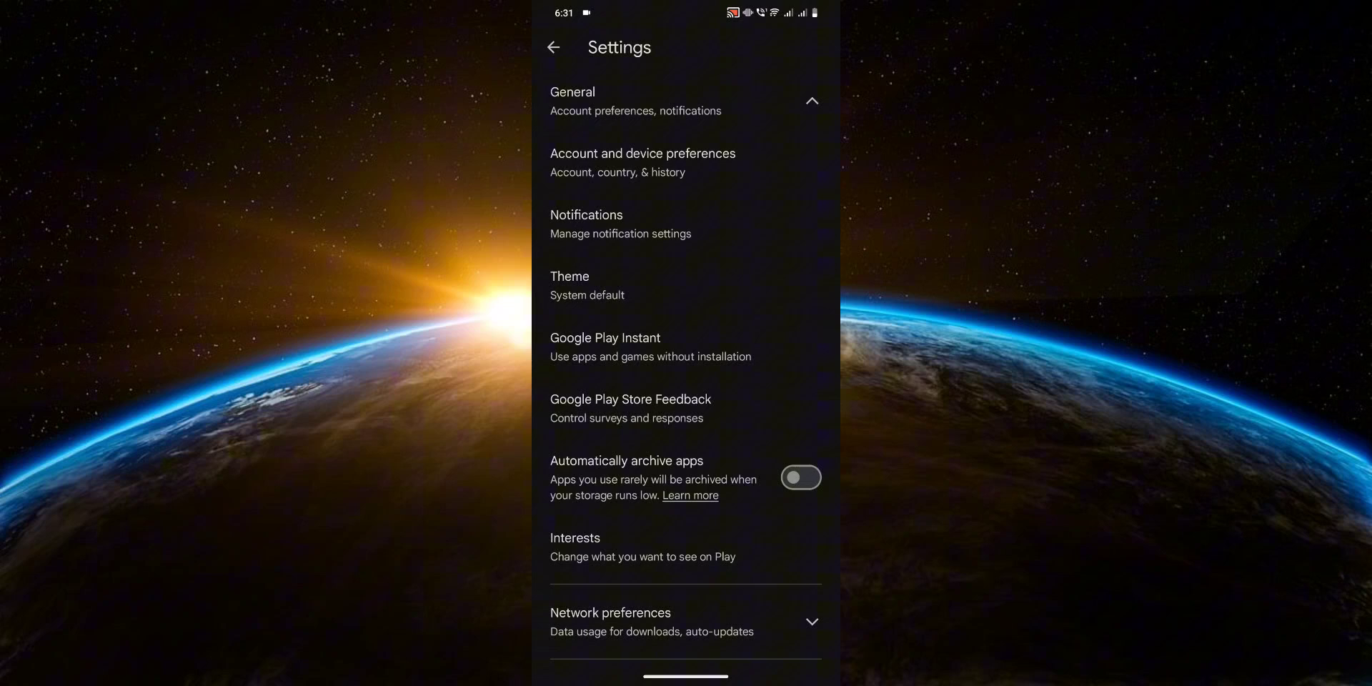
Enter Account and device preferences and make the contact email field editable.
click(642, 162)
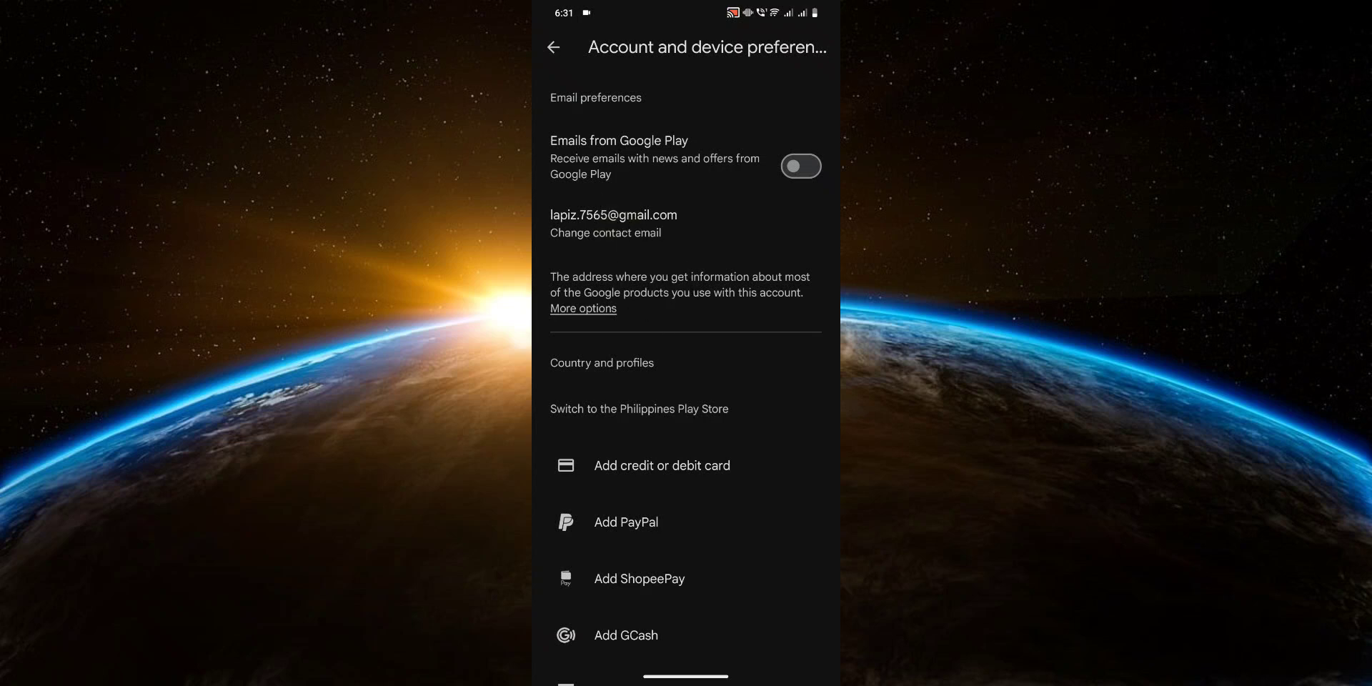
click(614, 222)
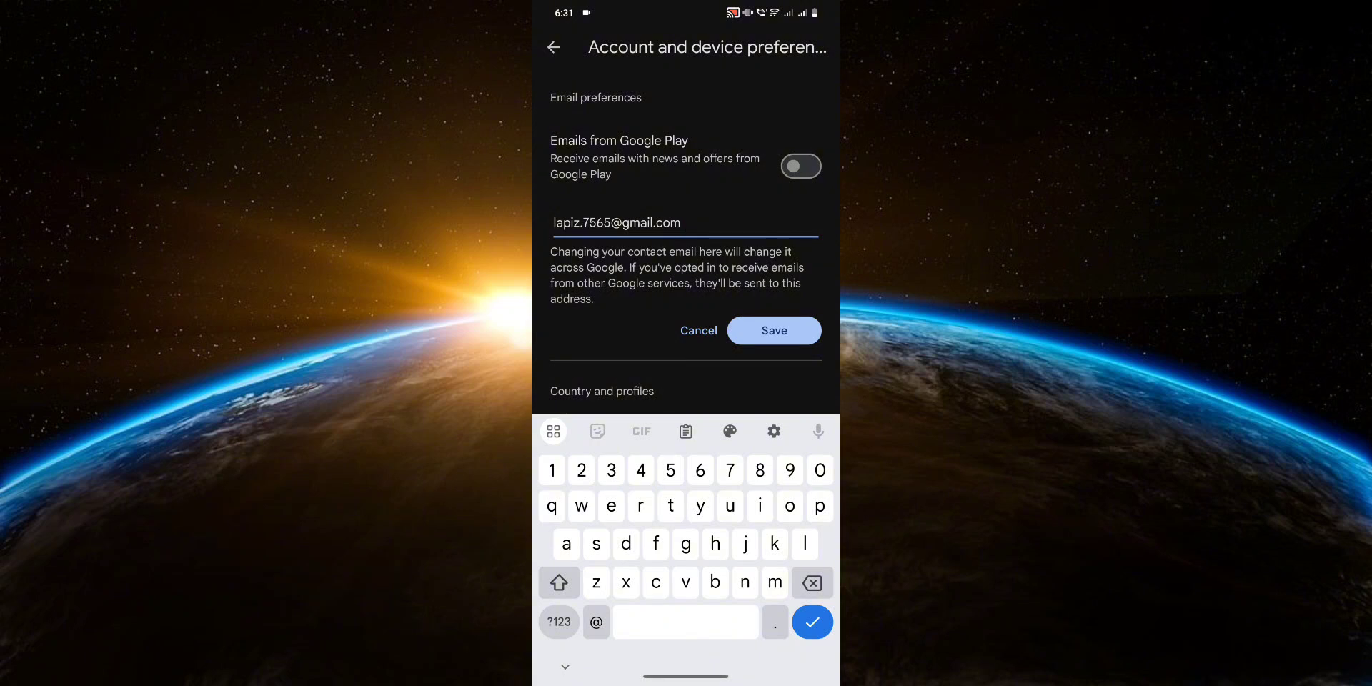